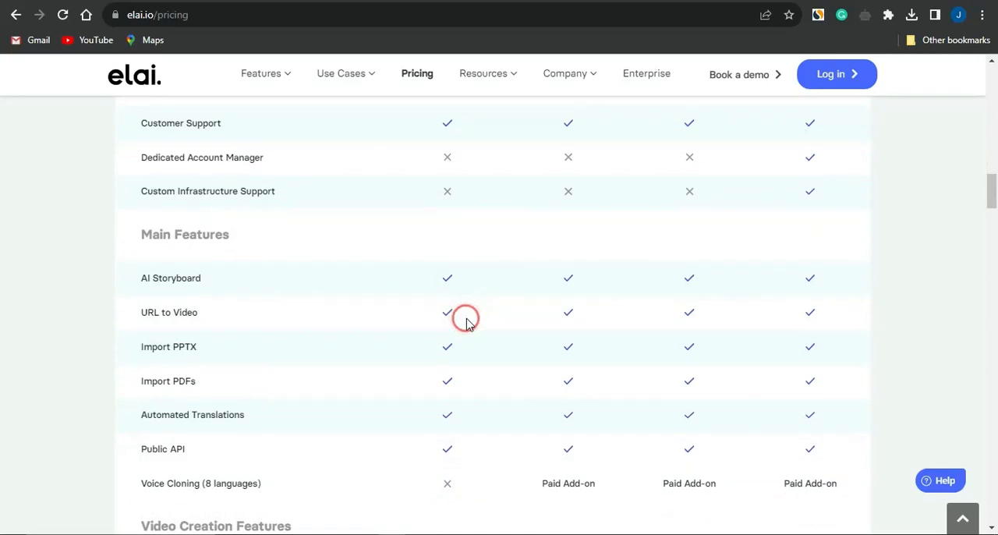
scroll(466, 322, up, 20)
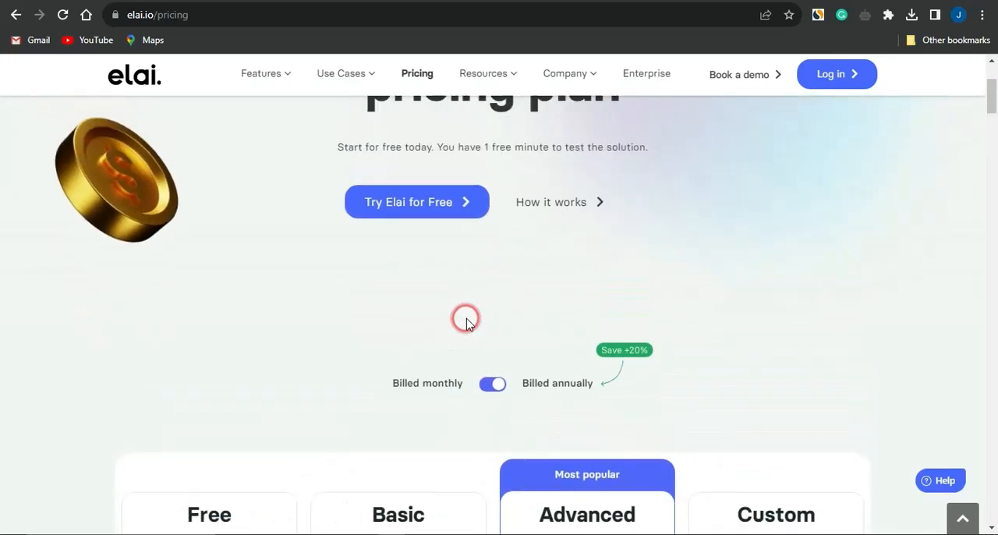
scroll(465, 320, up, 2)
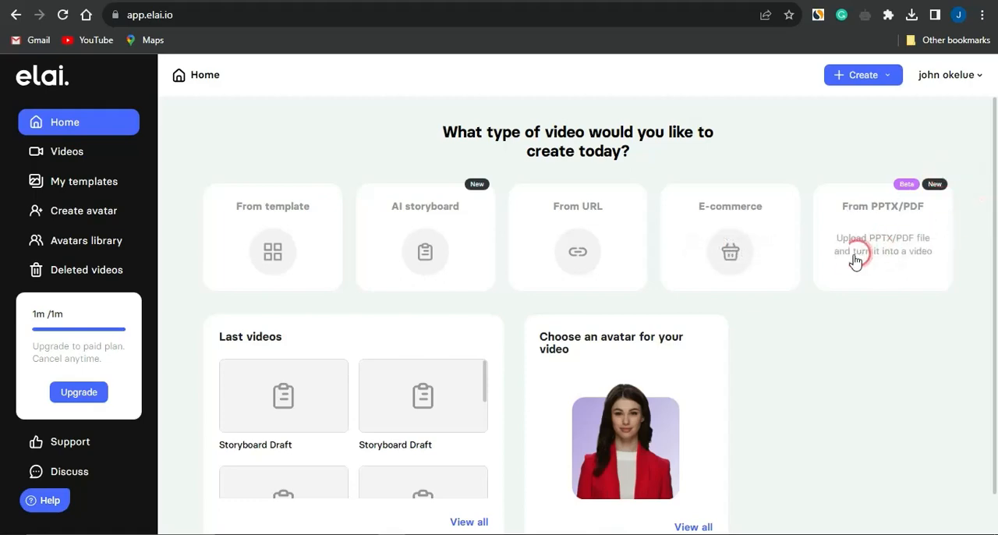
Create a new AI storyboard video using the white-and-yellow template with the woman in a red sweater.
click(419, 244)
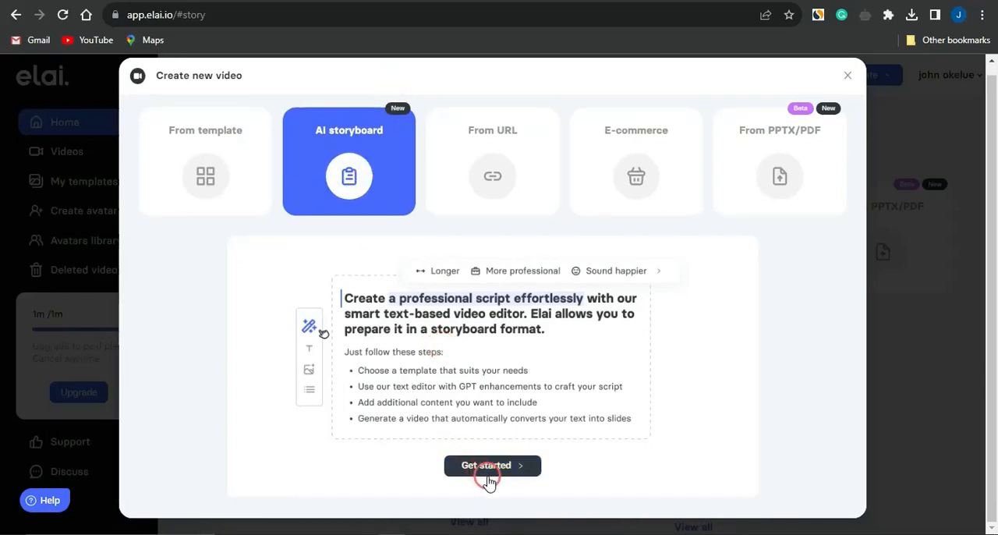
click(489, 471)
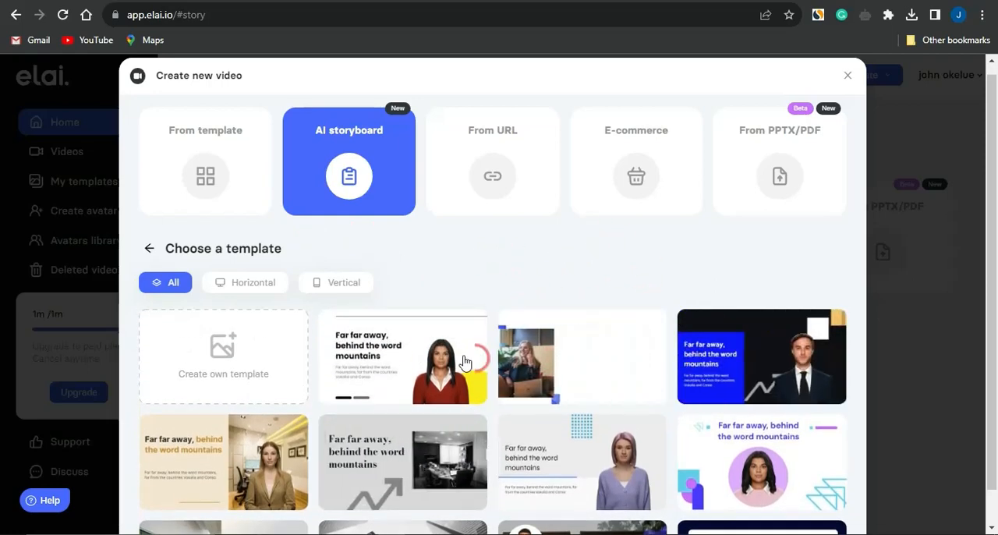
click(408, 359)
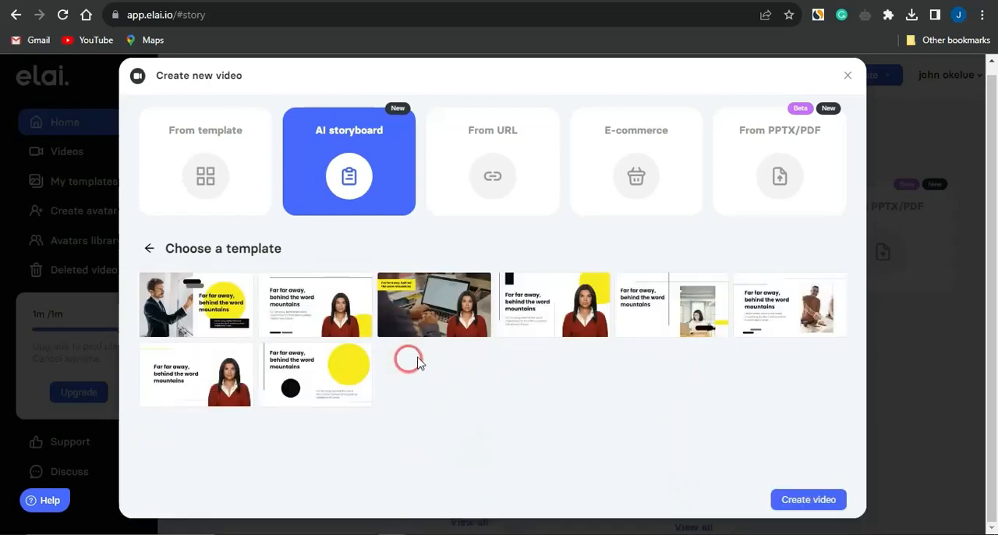
click(808, 499)
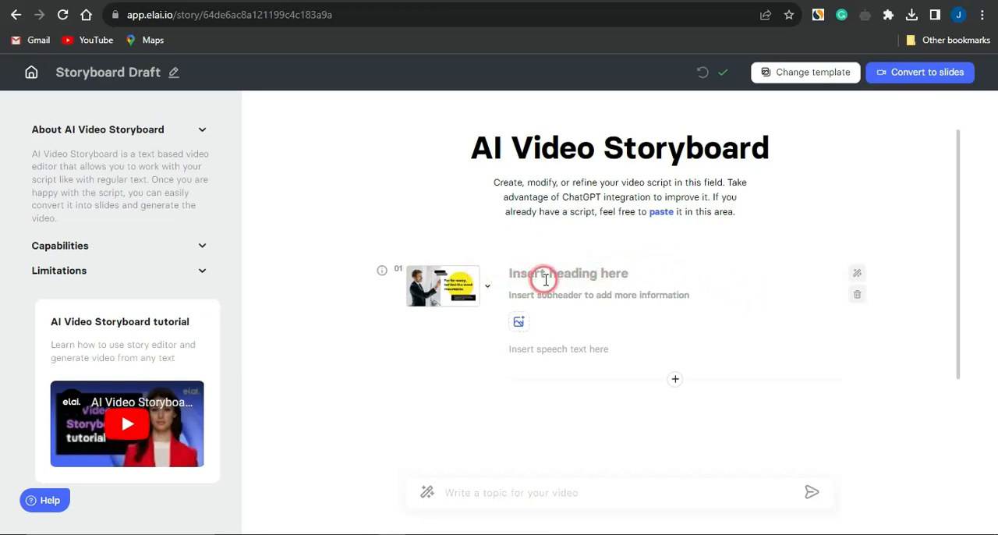
Add a slide below the storyboard's first slide and delete the original first slide.
scroll(608, 278, down, 2)
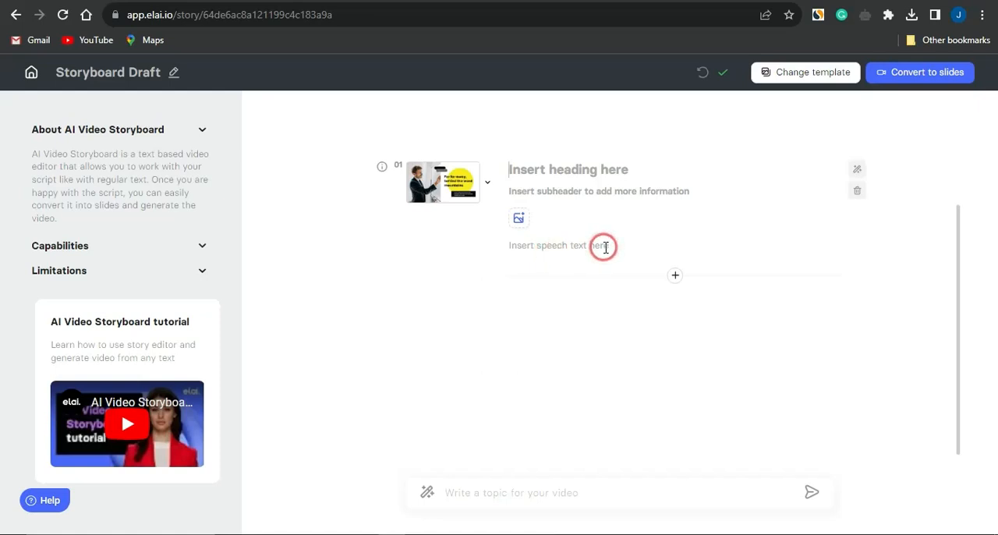
click(675, 276)
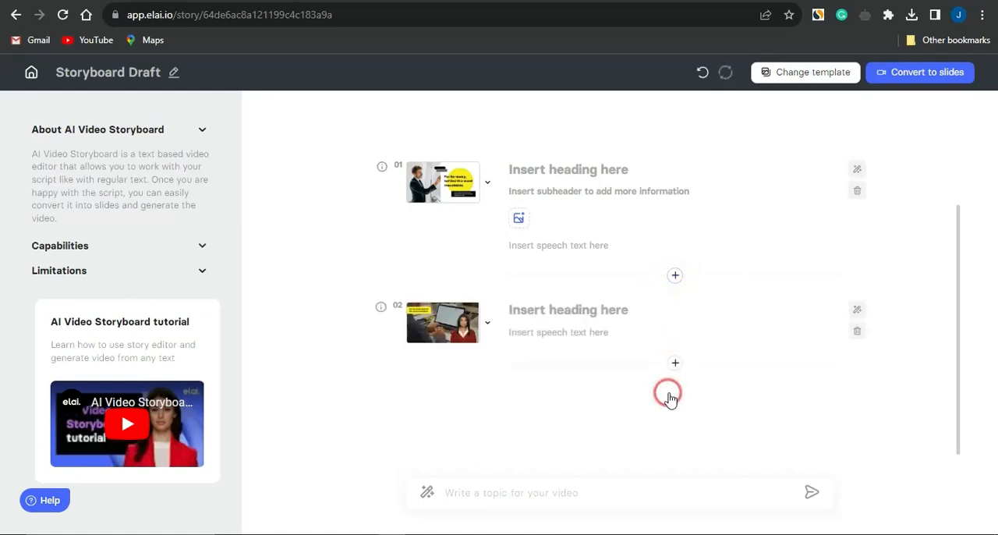
click(856, 190)
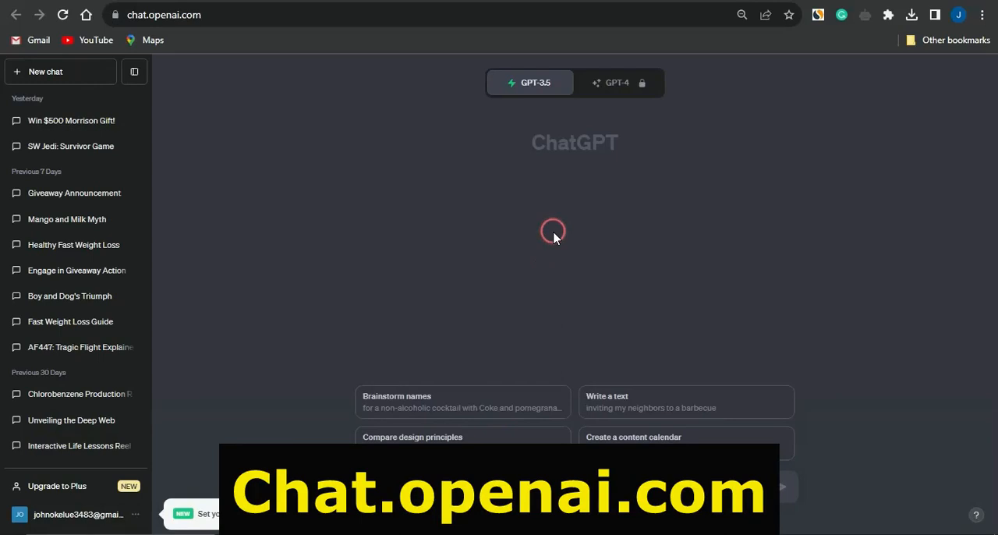
Switch to ChatGPT and submit the prompt "generate an article on giveaway".
text(ch)
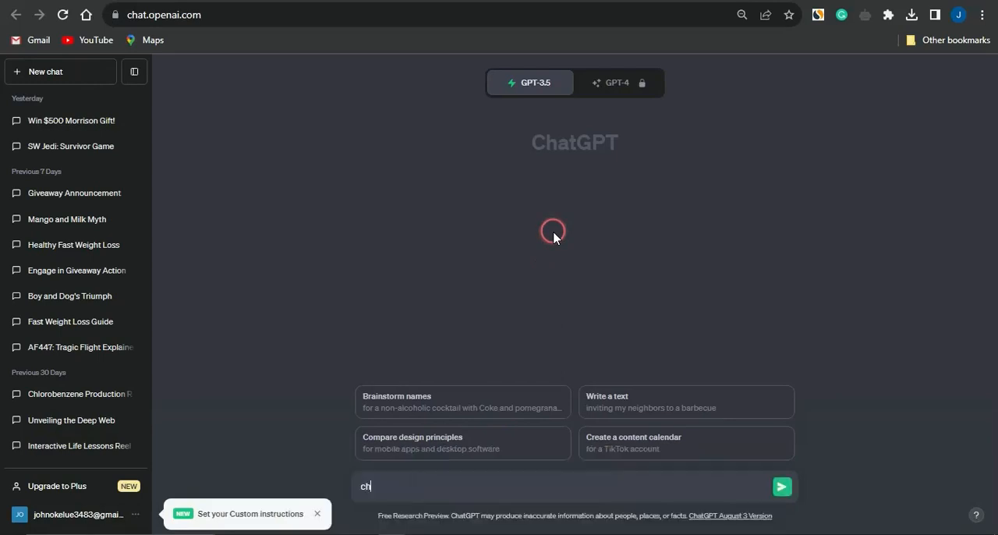
text(an)
key(BackSpace)
key(BackSpace)
key(BackSpace)
key(BackSpace)
text(generate an article on giveaway)
key(Return)
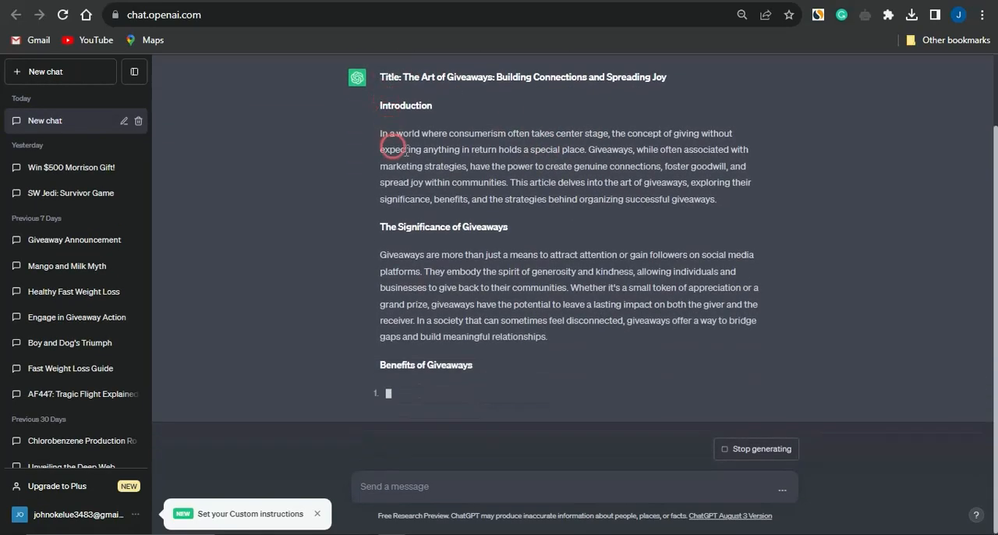
Copy the introduction paragraph of the generated article into the speech text of the slide in the Elai storyboard.
scroll(398, 117, up, 2)
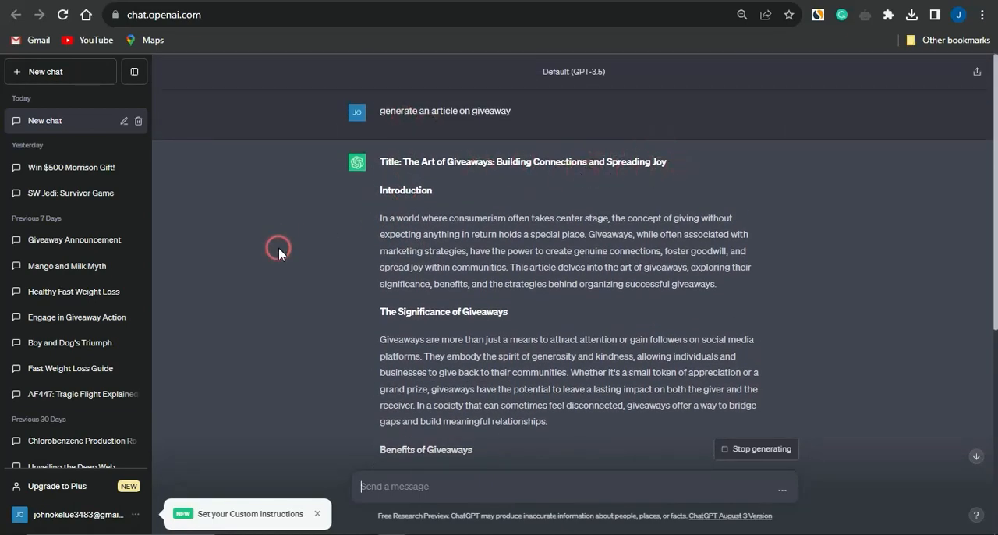
scroll(279, 253, down, 2)
scroll(280, 249, down, 2)
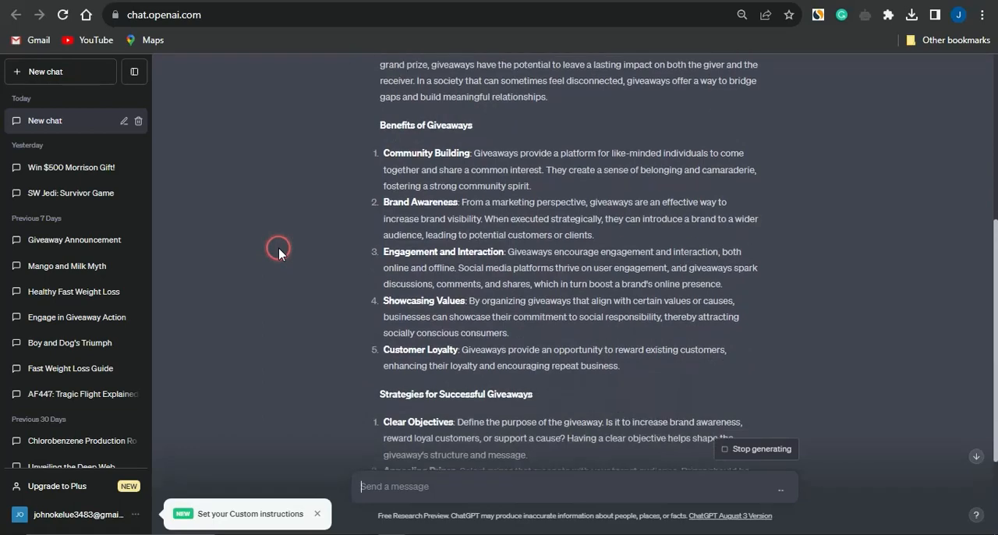
scroll(279, 249, up, 3)
scroll(278, 247, up, 1)
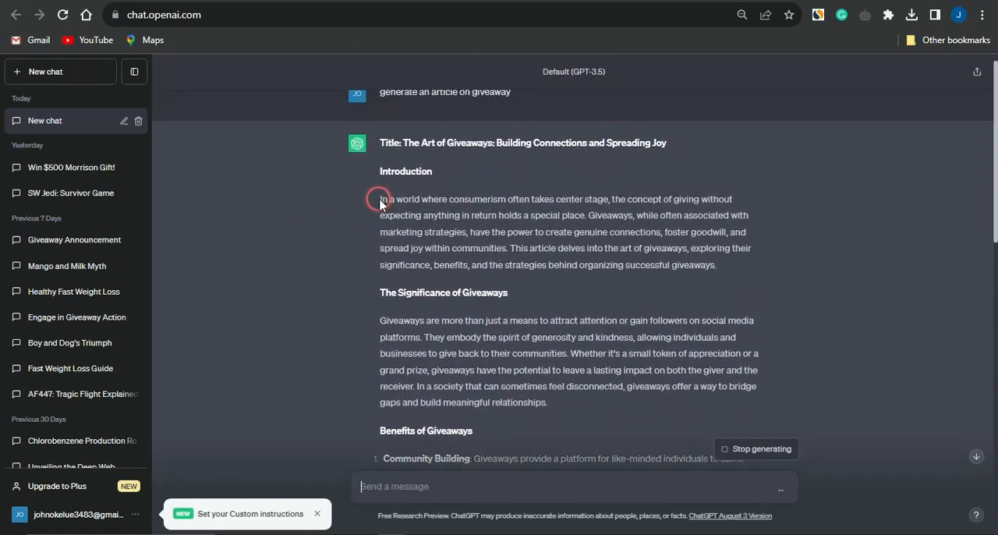
drag(379, 199, 724, 274)
key(ctrl+c)
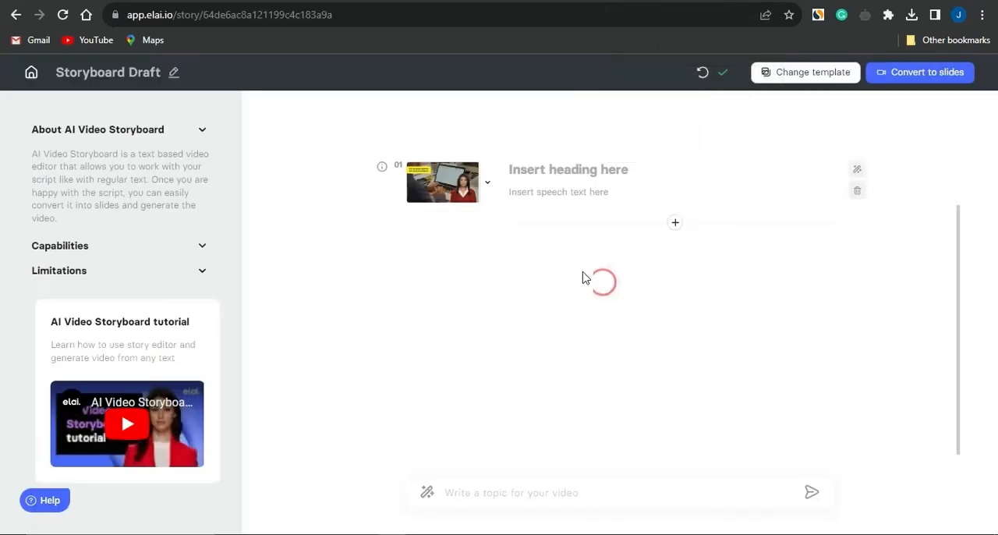
click(546, 168)
click(550, 193)
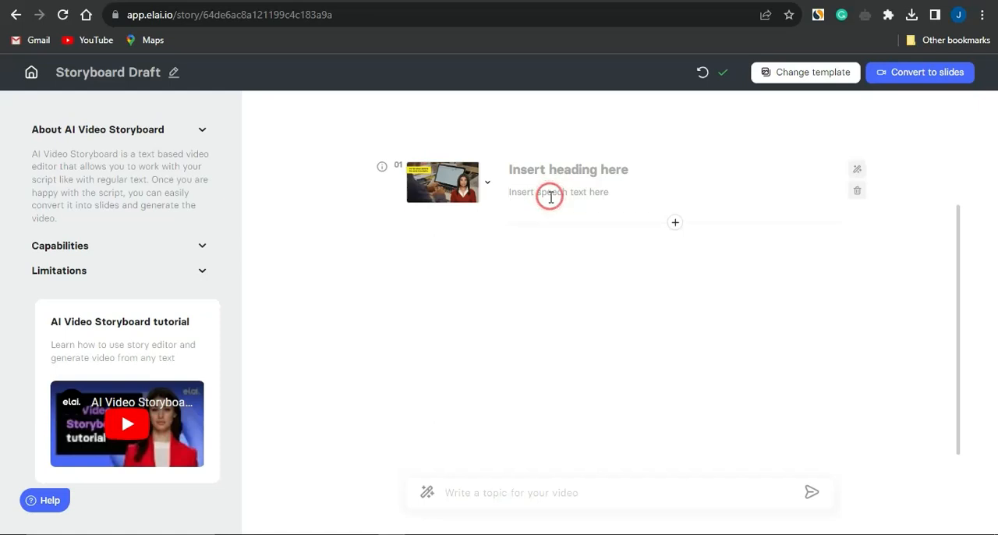
key(ctrl+v)
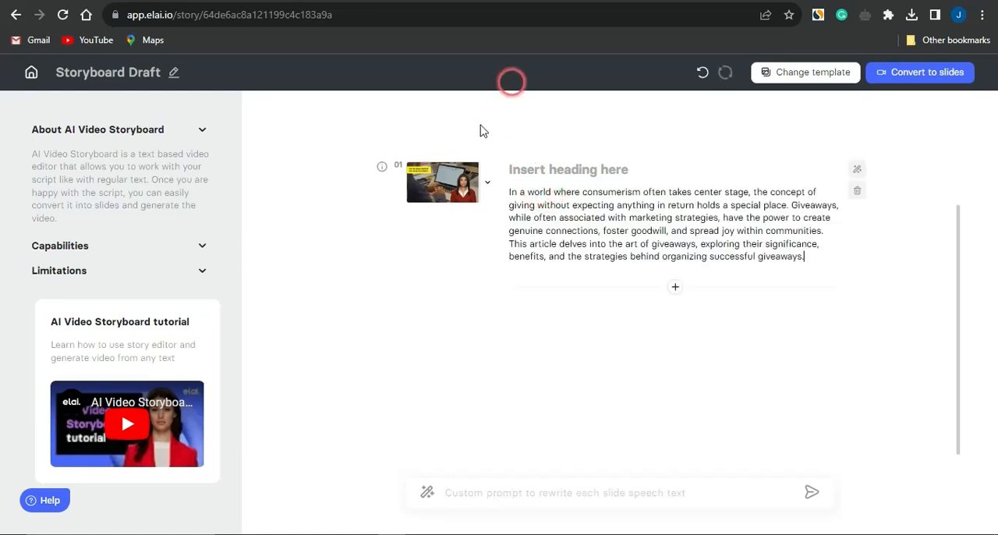
Copy the article title "The Art of Giveaways: Building Connections and Spreading Joy" from ChatGPT into the slide's heading in Elai.
click(625, 167)
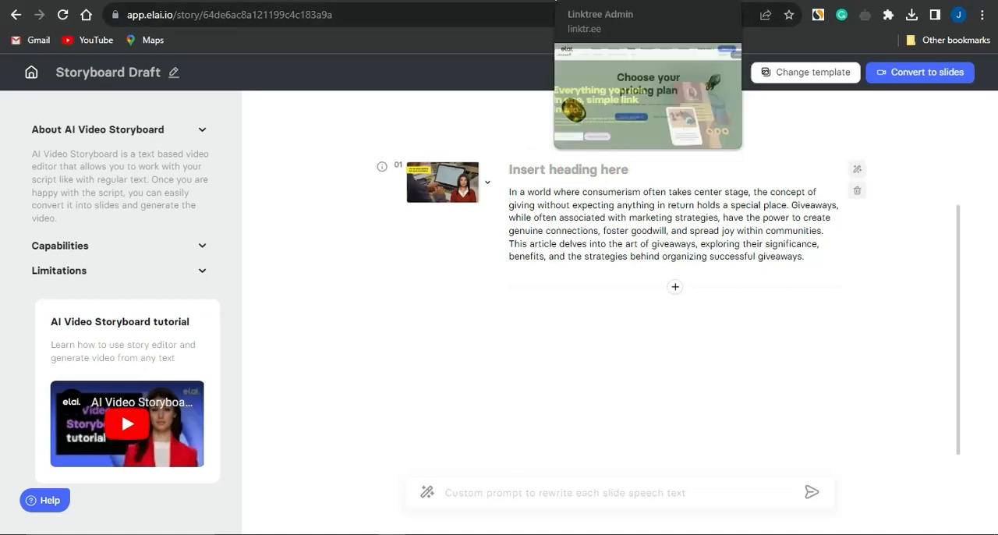
click(304, 0)
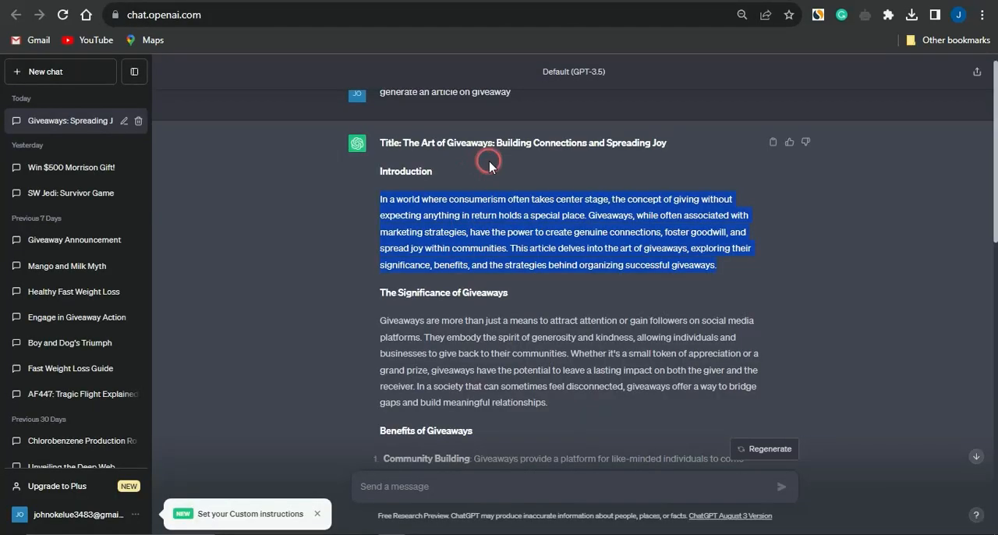
drag(406, 143, 650, 146)
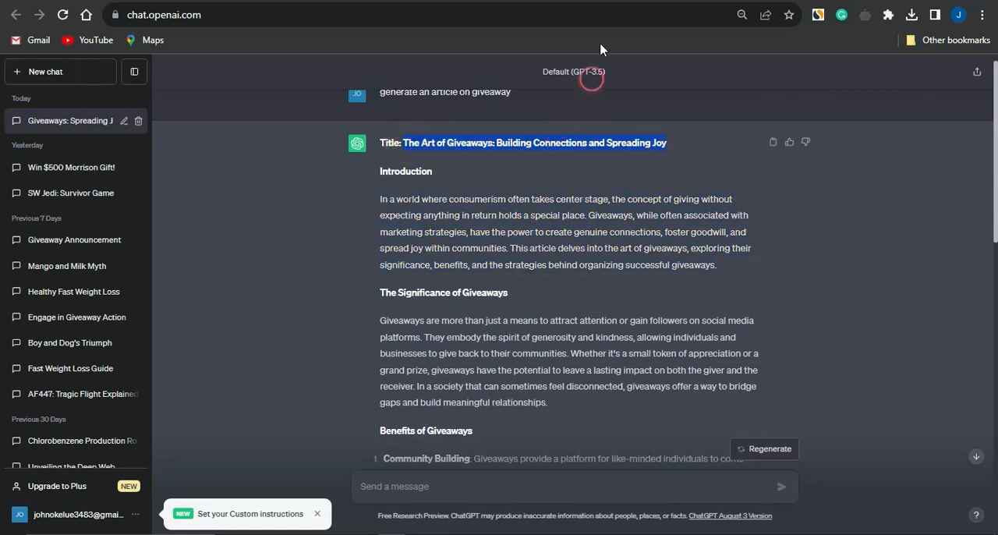
click(599, 0)
click(555, 171)
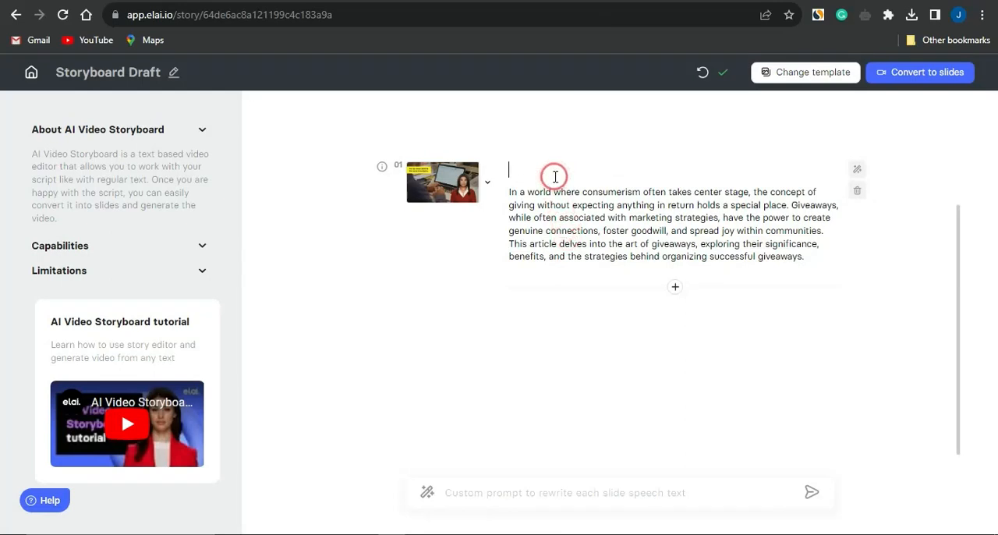
text(The Art of Giveaways: Building Connections and Spreading Joy)
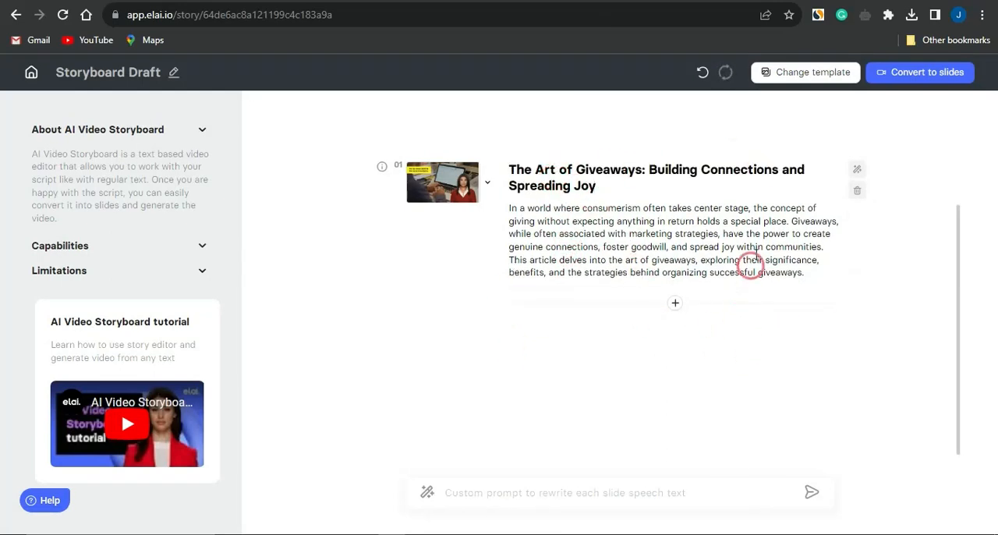
Add a blank second slide to the storyboard and delete it again.
click(675, 305)
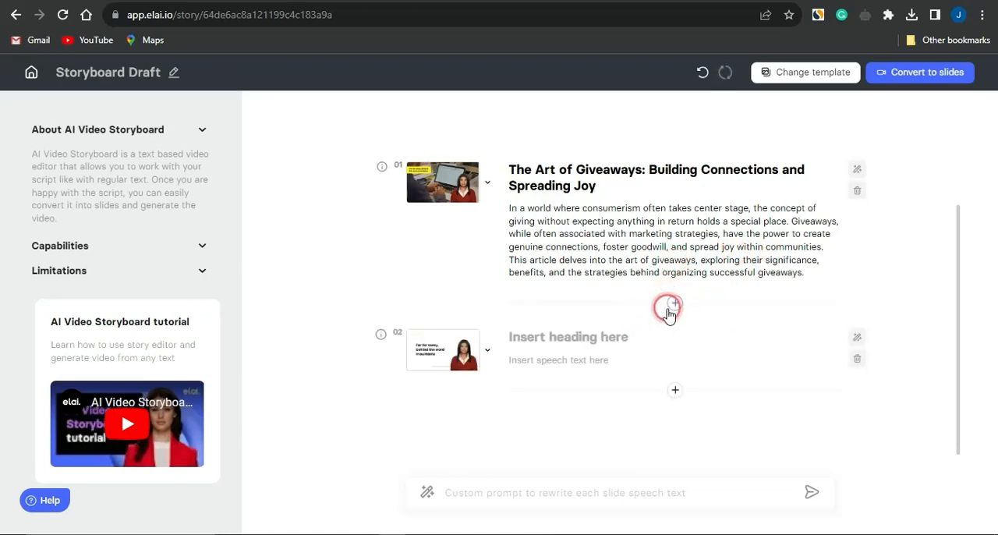
click(856, 359)
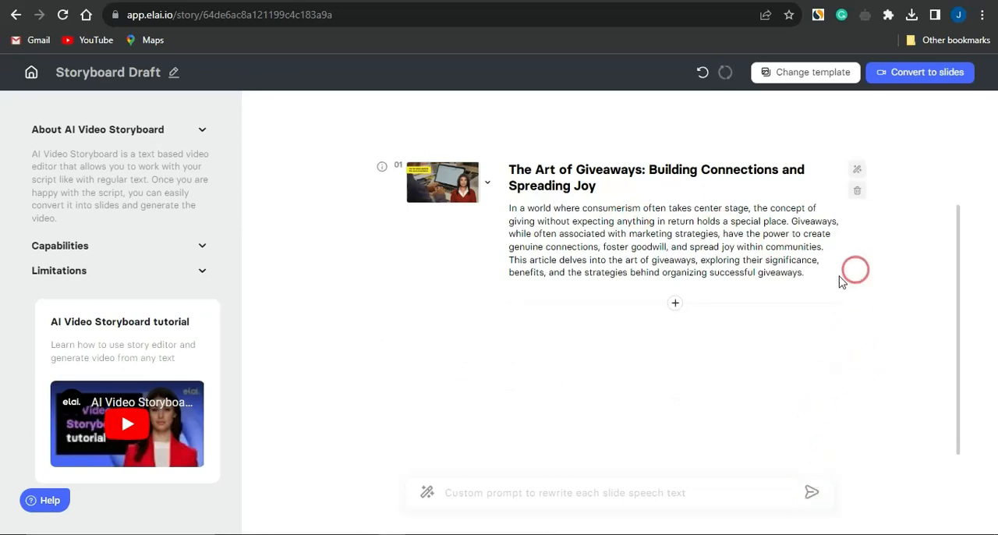
Convert the storyboard to slides.
scroll(768, 308, up, 2)
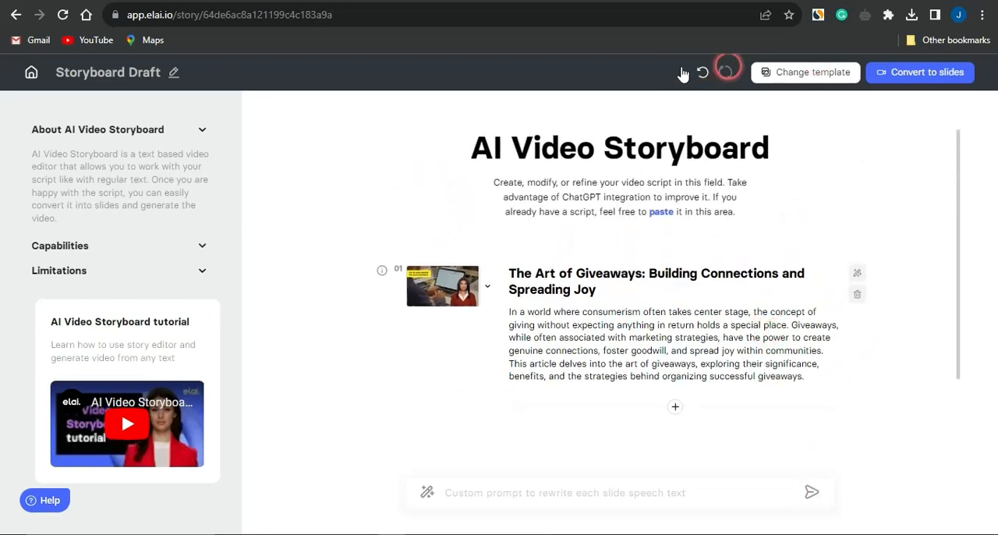
click(918, 75)
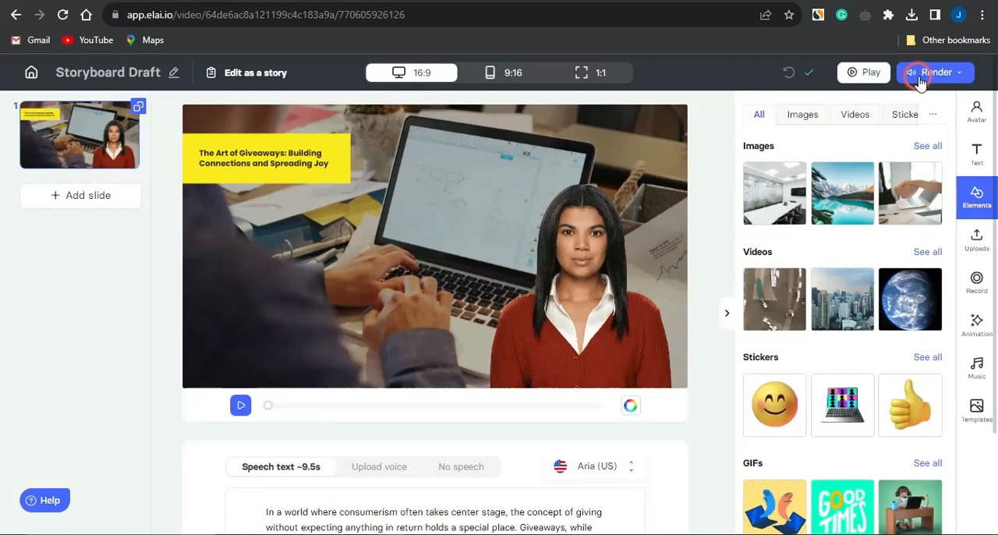
Enlarge the title text on the slide and reposition it so it fills the width of the yellow banner.
click(447, 215)
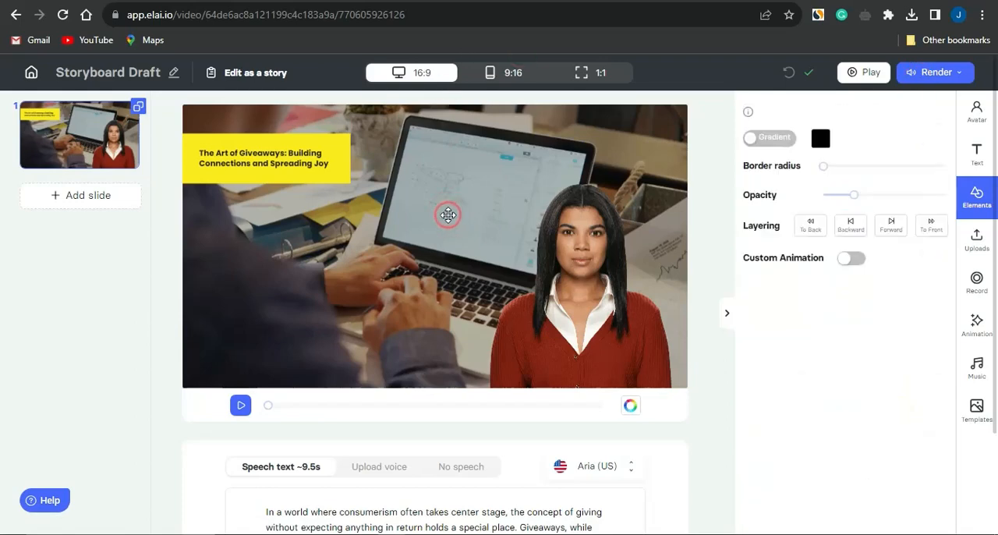
click(274, 168)
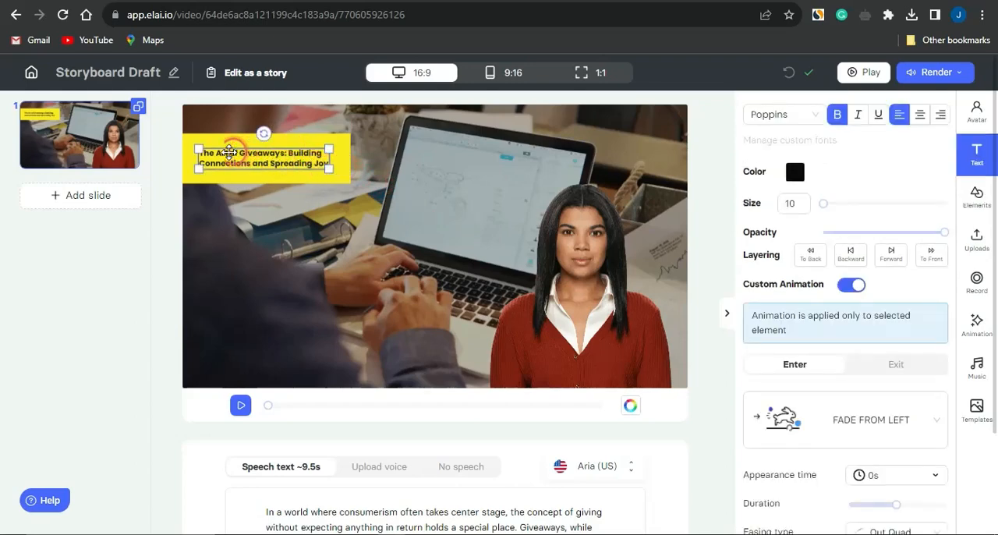
drag(330, 146, 344, 145)
drag(210, 148, 187, 141)
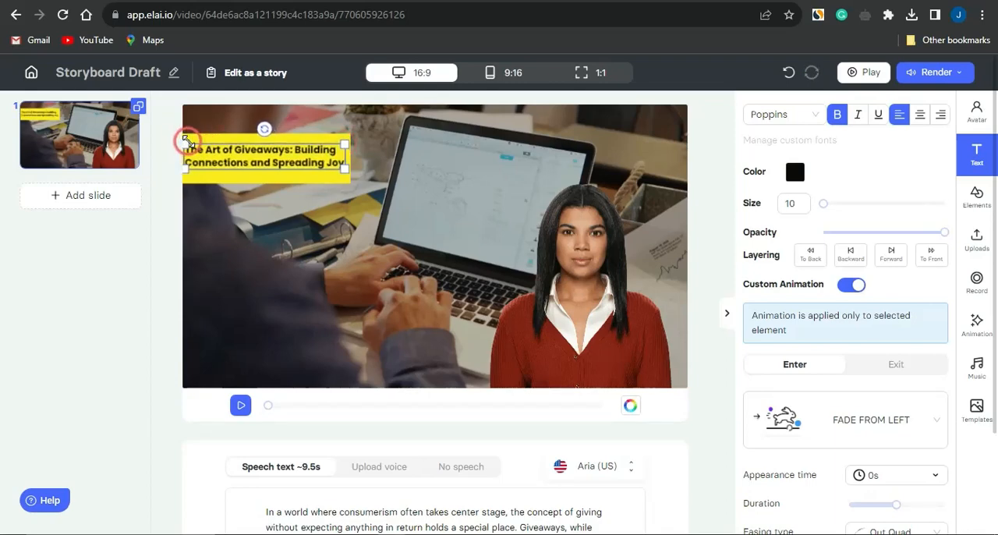
click(258, 212)
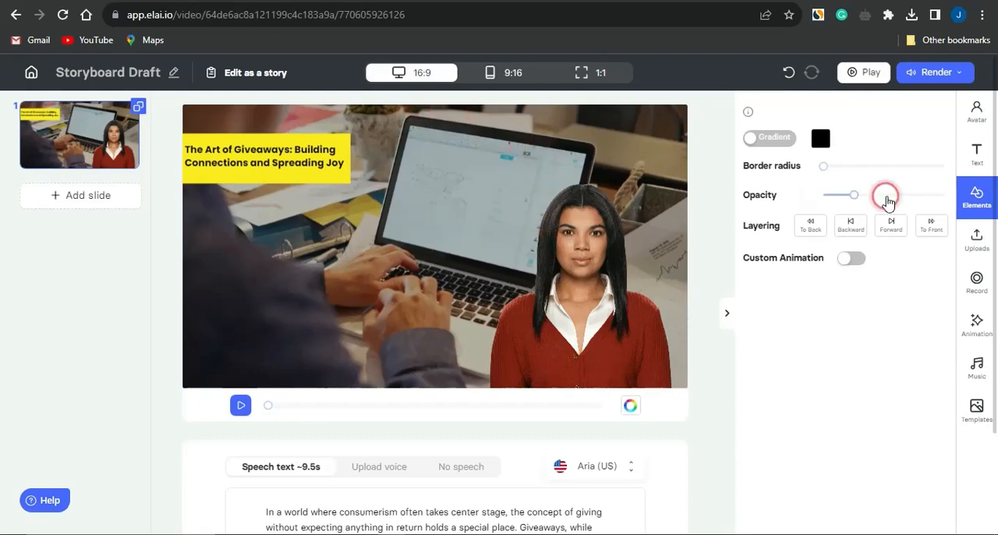
Replace the slide's avatar with Taylor in the Business outfit from the avatar library.
click(978, 117)
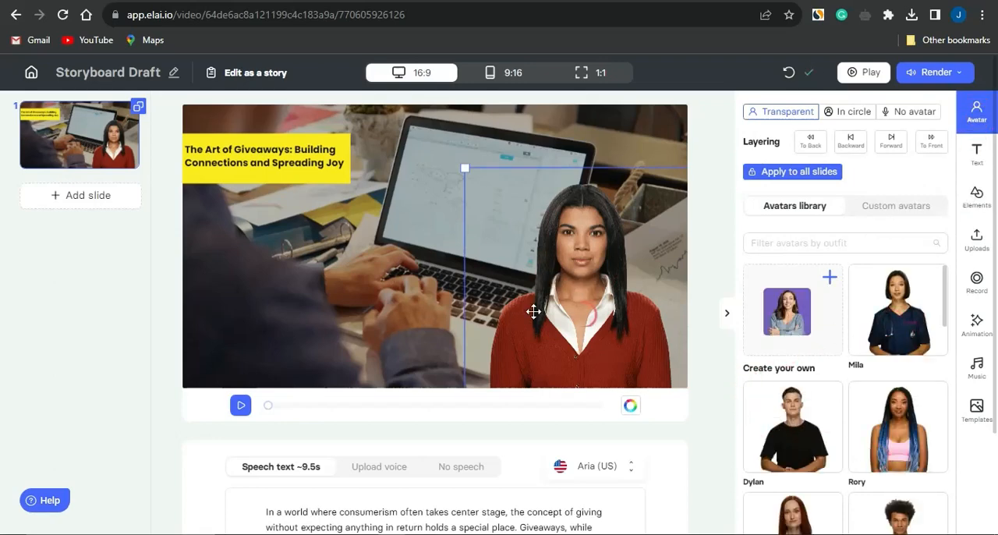
scroll(876, 400, down, 1)
scroll(877, 400, down, 10)
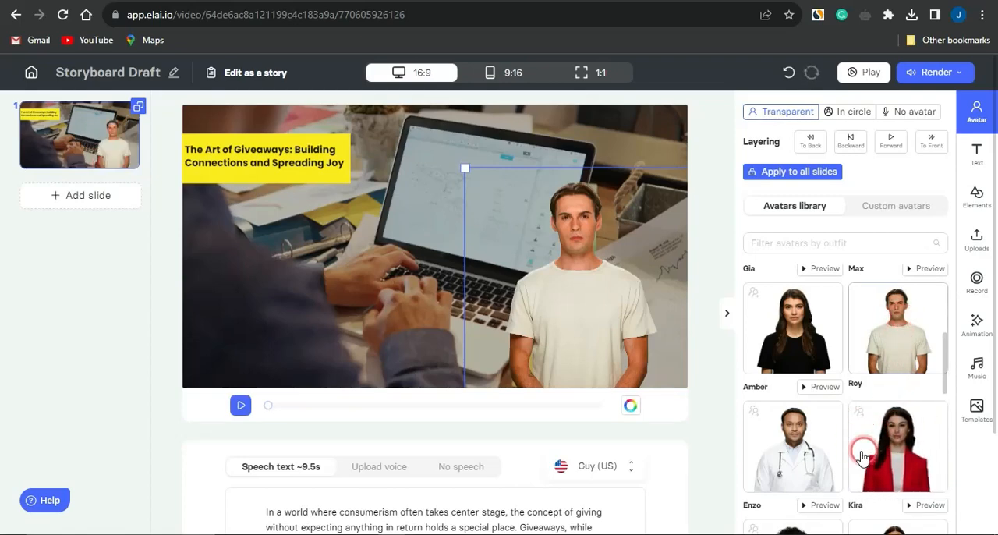
click(907, 452)
scroll(893, 452, down, 5)
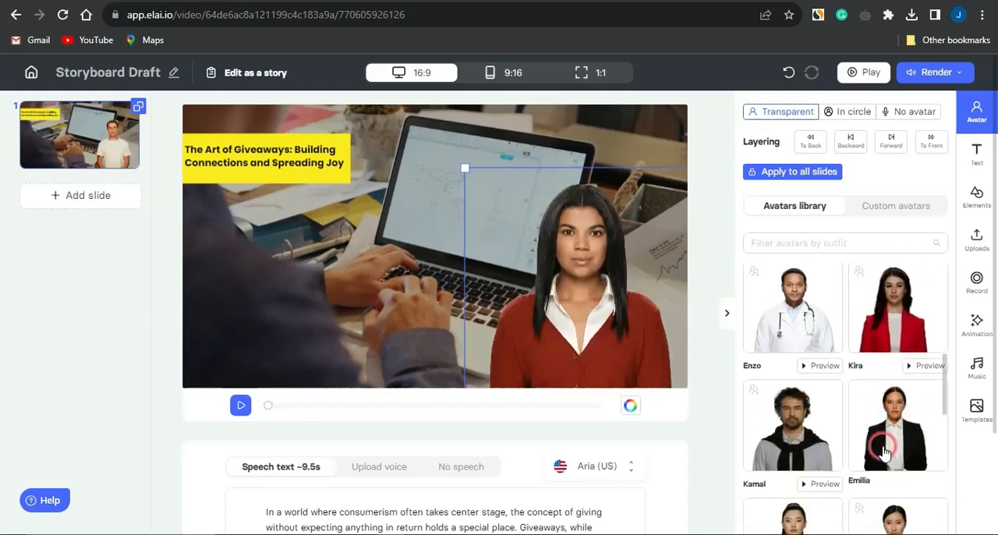
scroll(884, 452, down, 1)
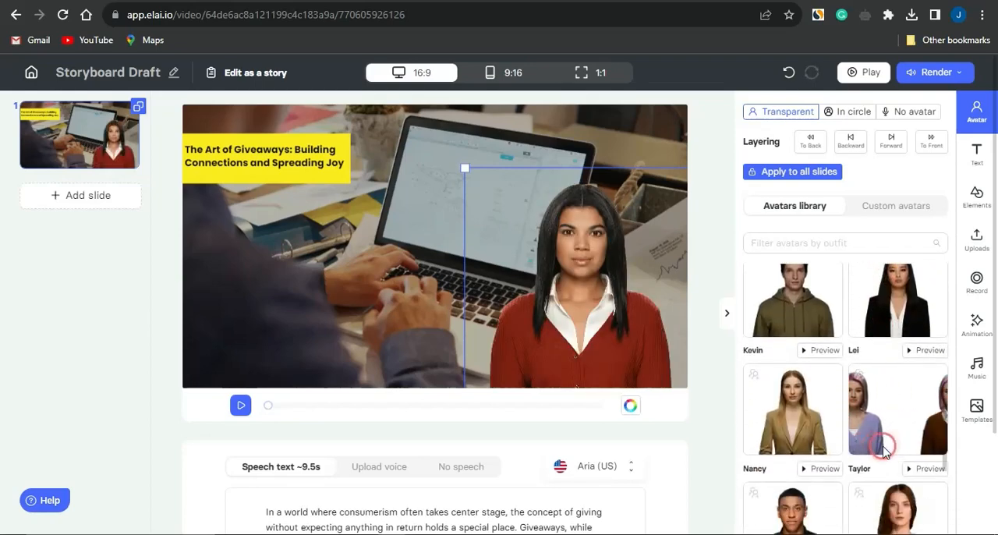
click(899, 436)
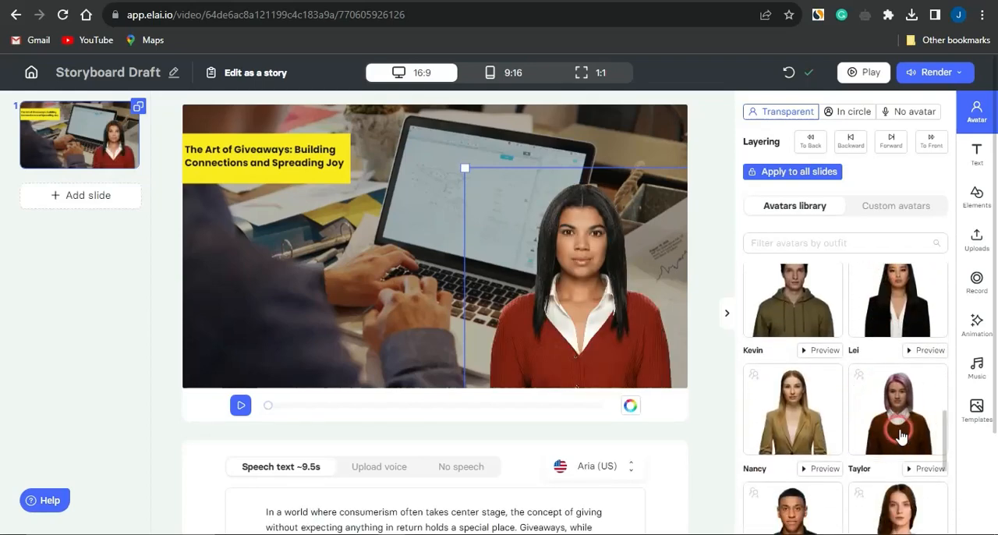
click(864, 357)
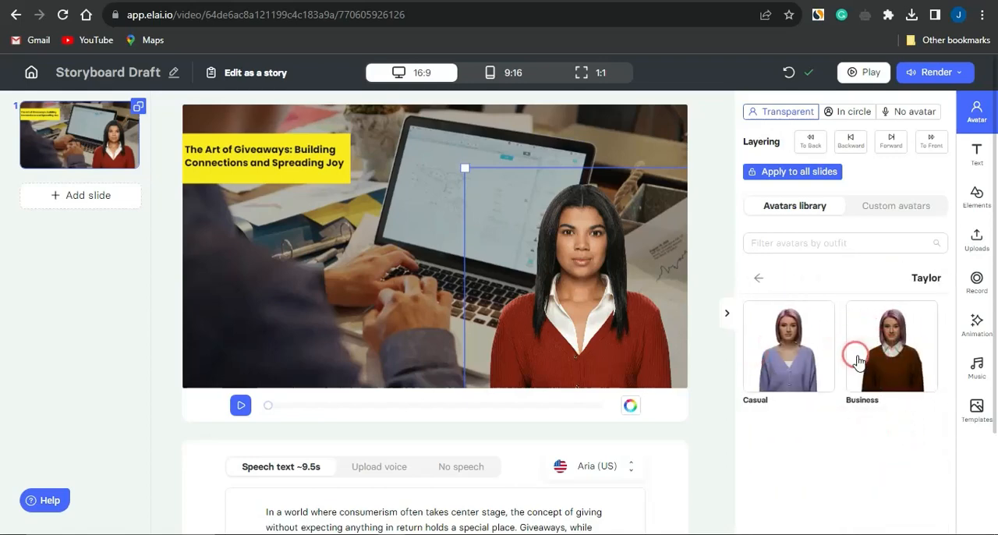
click(823, 363)
click(888, 366)
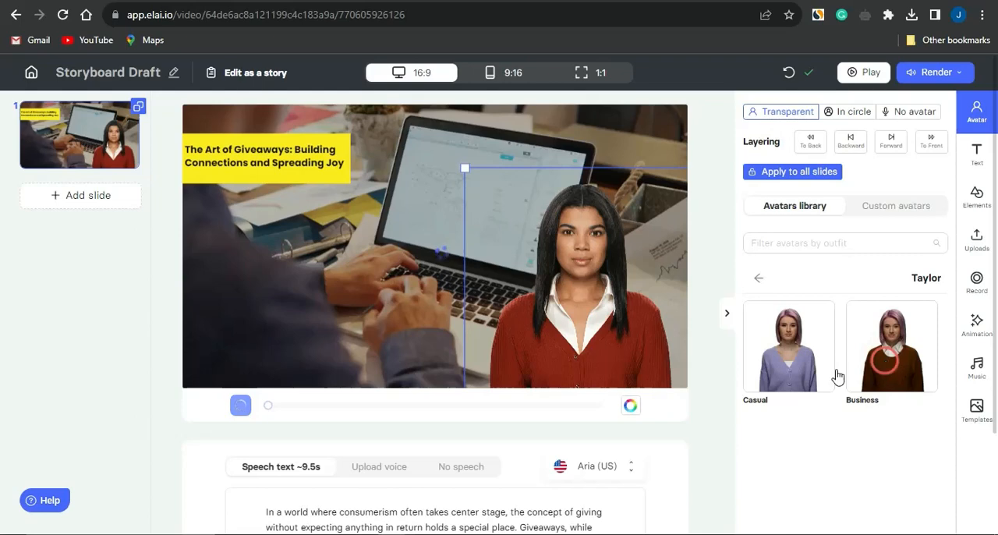
click(522, 255)
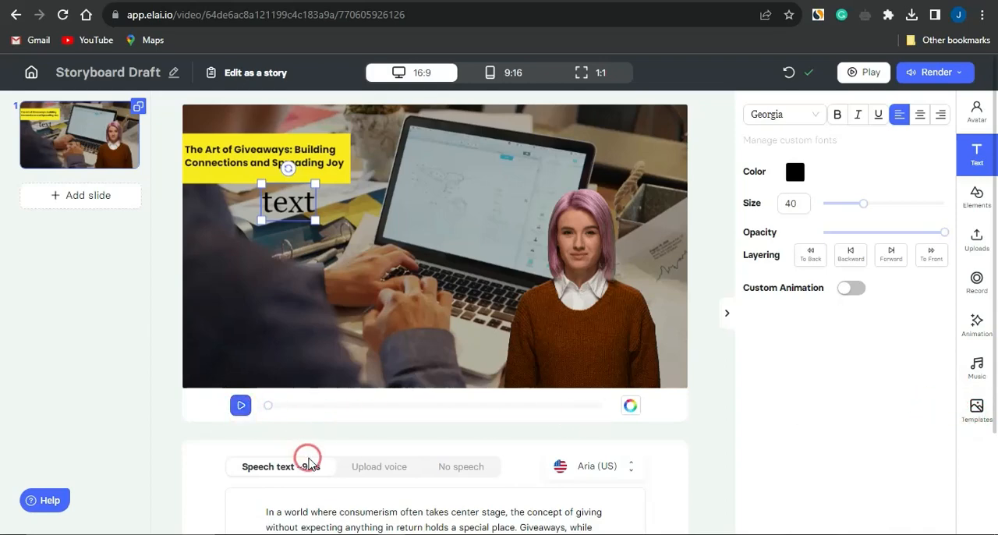
Look through the English voices available for the slide's speech and close the list without applying another voice.
scroll(307, 457, down, 3)
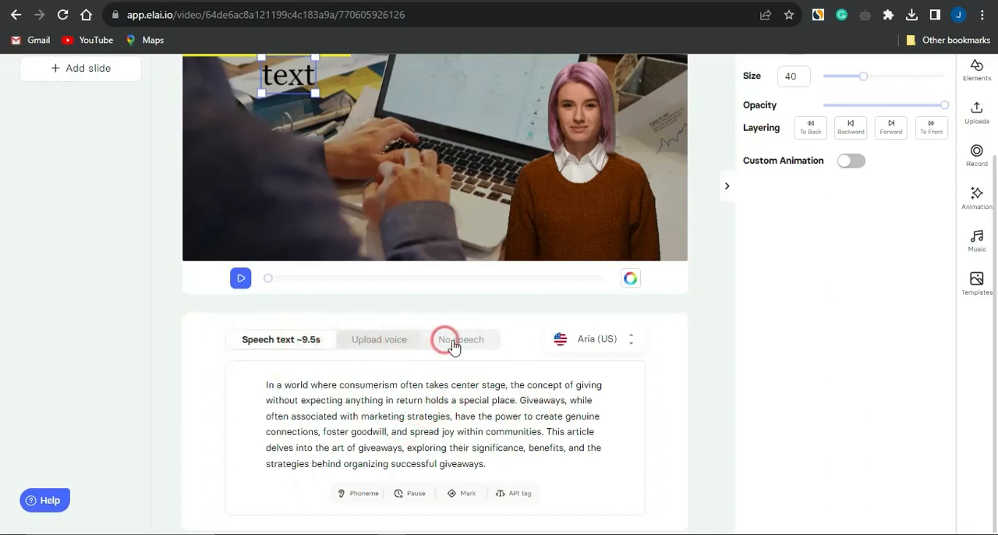
click(591, 344)
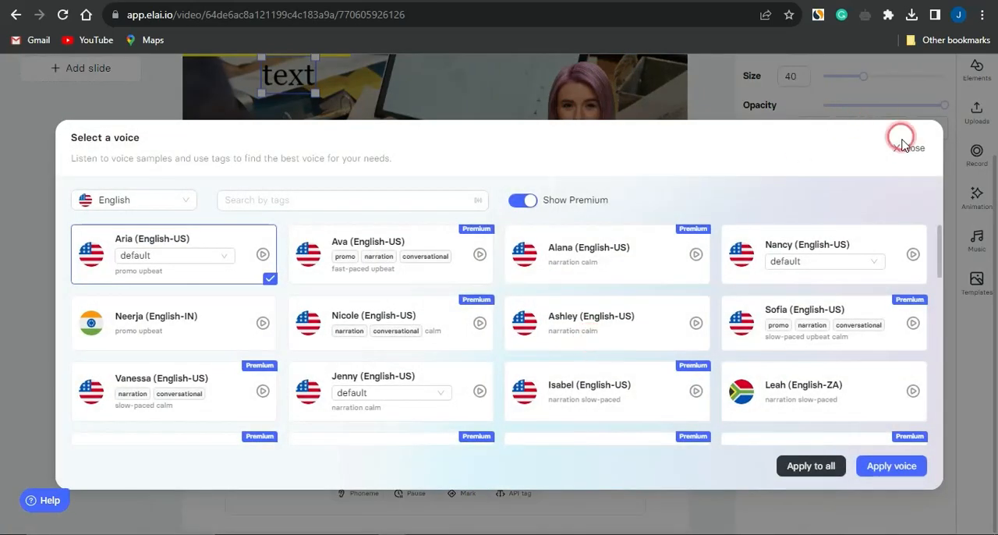
scroll(569, 345, down, 10)
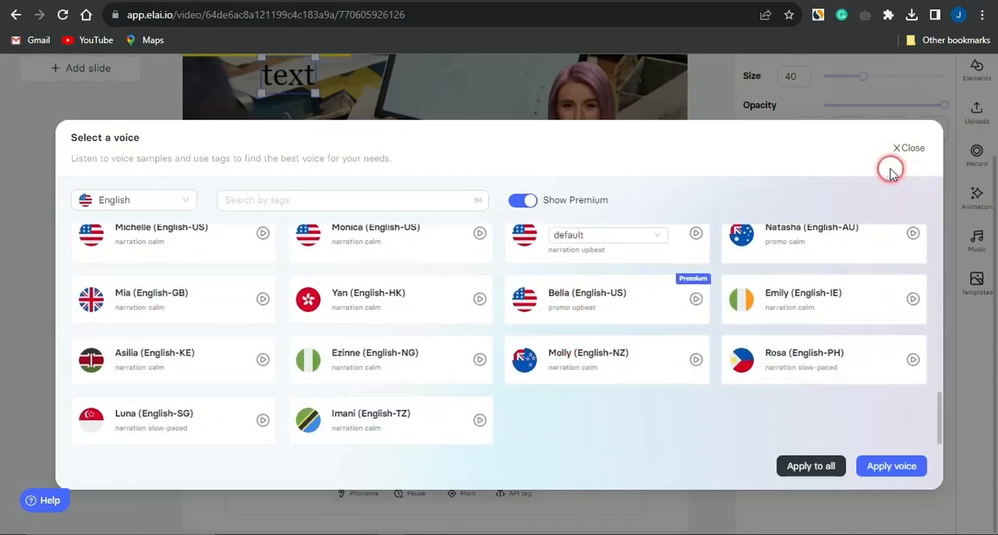
click(911, 149)
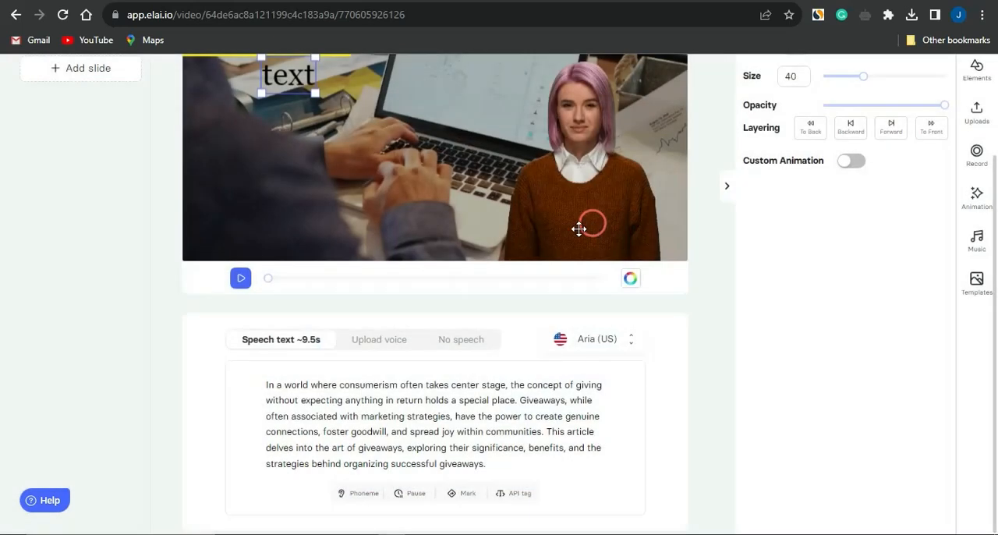
Preview part of the slide's narration and delete the placeholder text element below the yellow title banner.
click(240, 280)
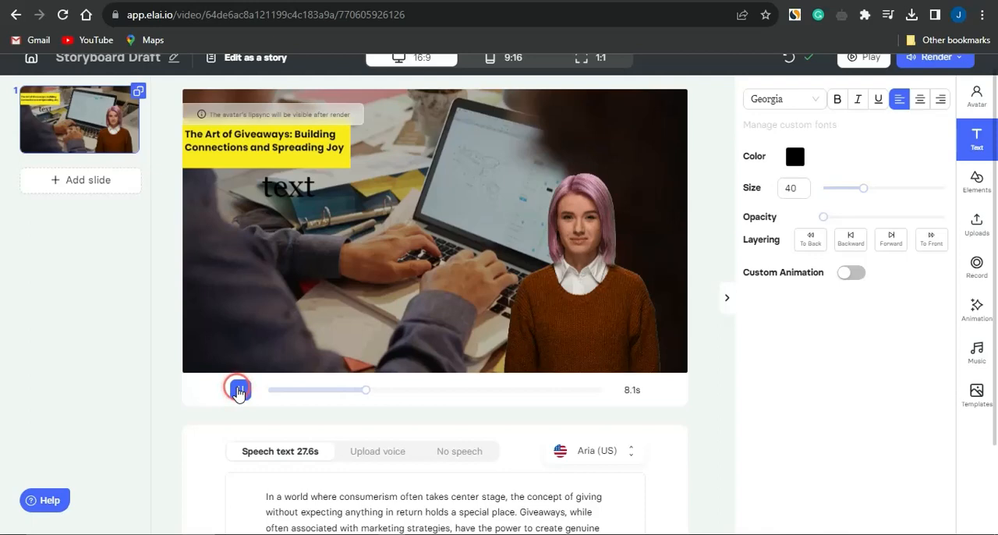
click(238, 389)
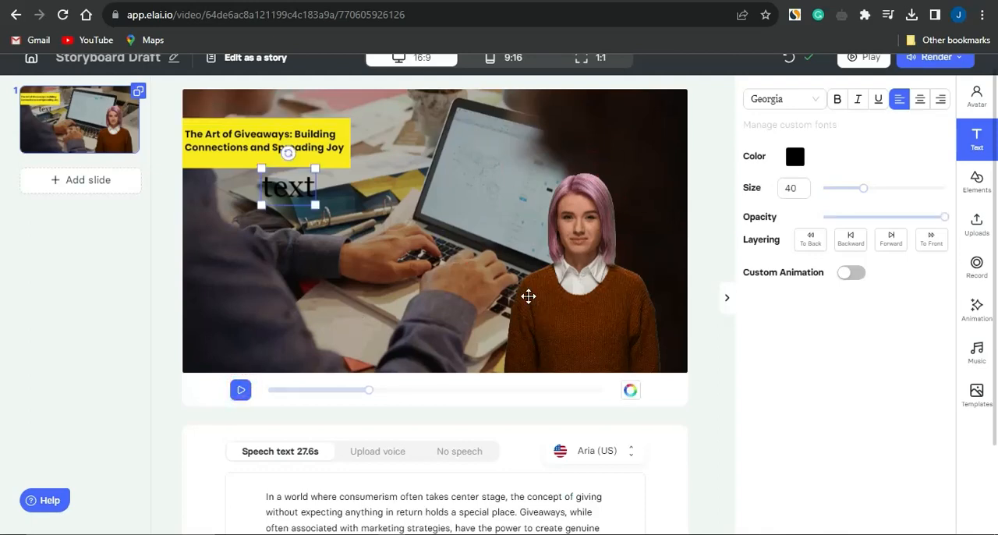
click(288, 173)
key(Delete)
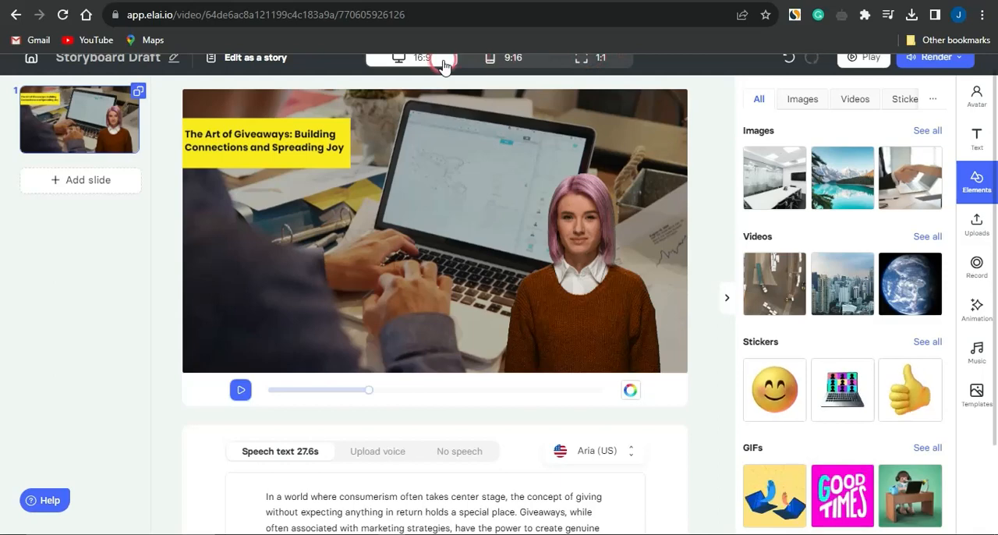
Review the video's render settings for subtitles and resolution, and close them.
scroll(442, 67, up, 1)
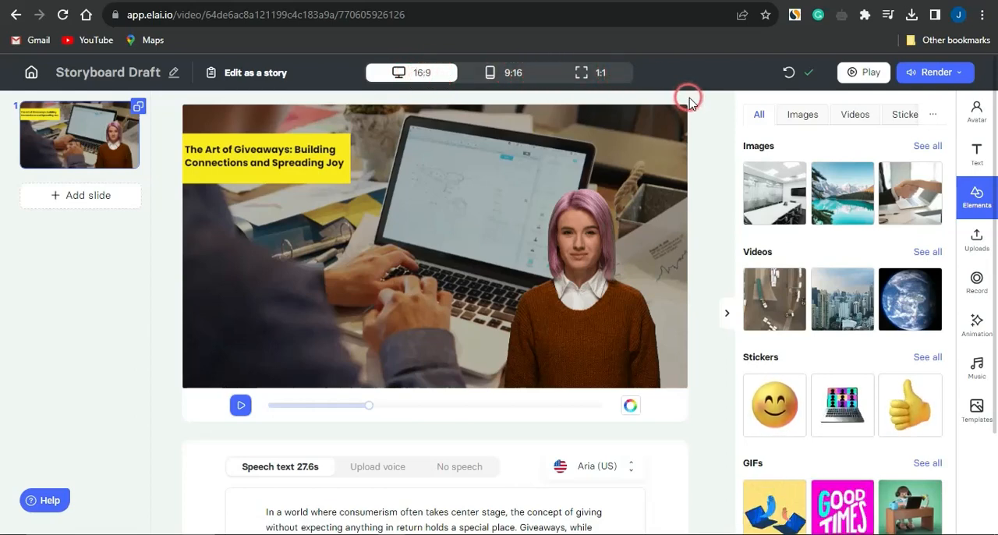
click(938, 77)
click(862, 293)
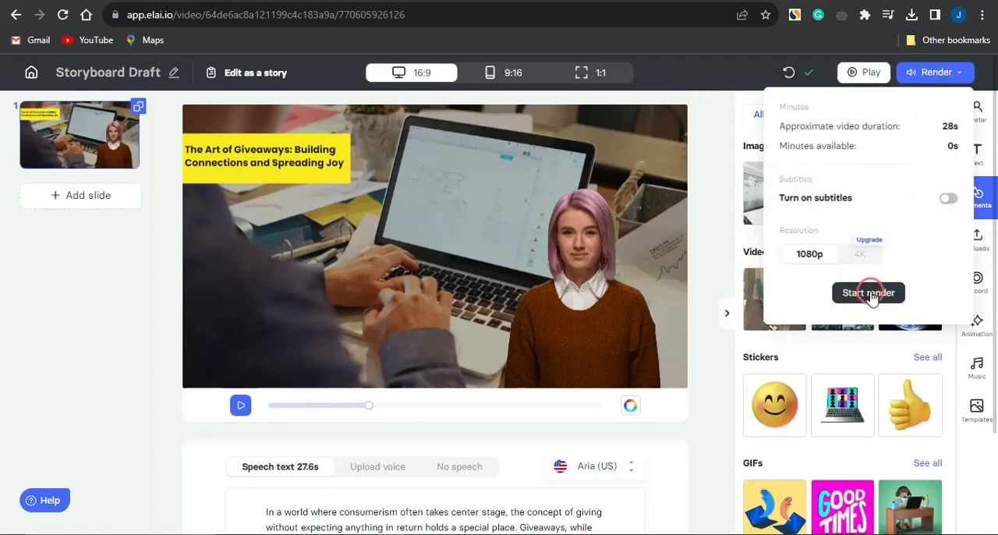
click(722, 338)
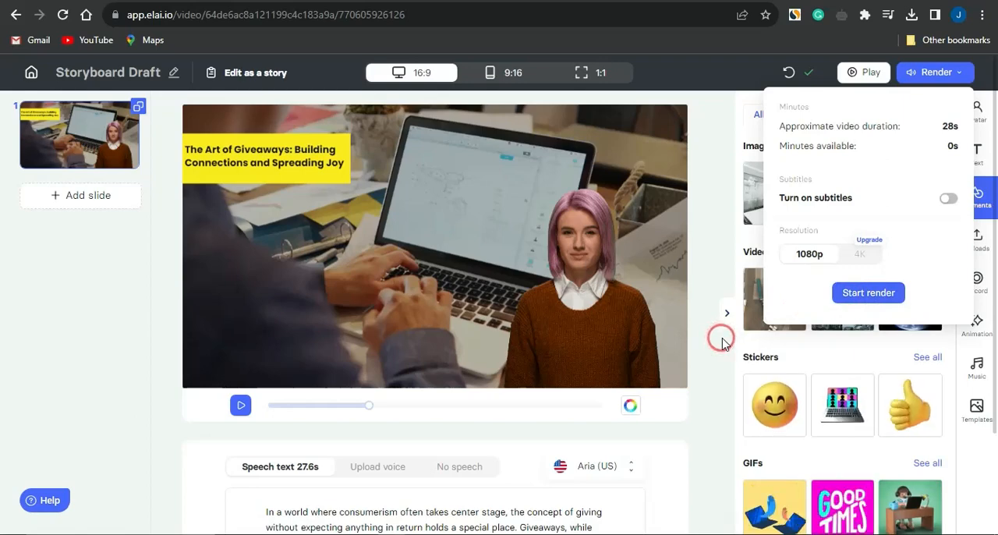
click(722, 343)
click(723, 157)
Add the text "GIVEAWAY LINK IN DESCRIPTION" in yellow Georgia, size 34, along the slide's lower edge.
click(977, 151)
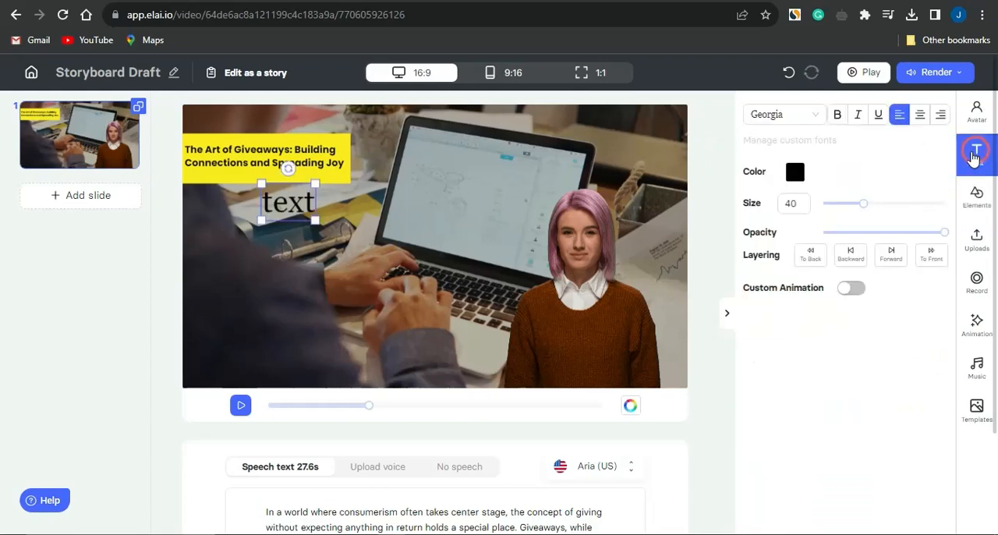
click(285, 199)
key(BackSpace)
key(BackSpace)
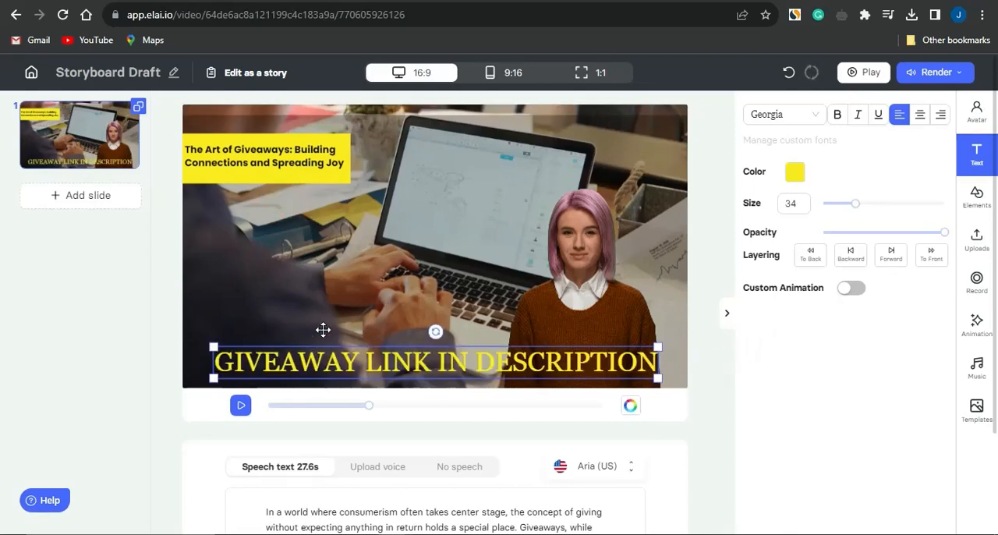